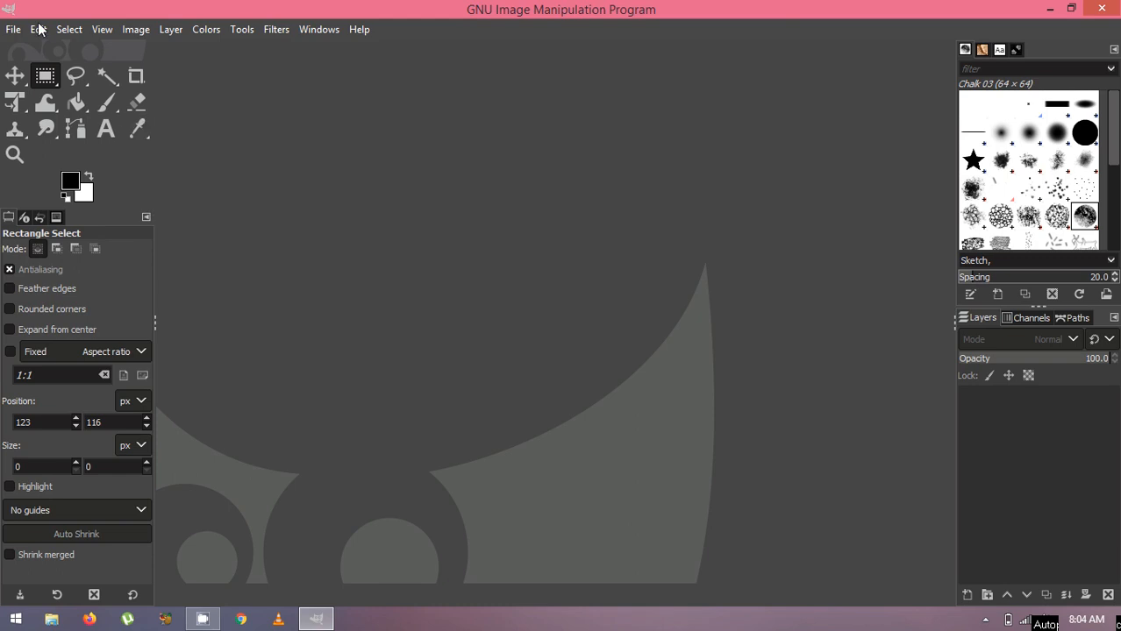
Open the image download.jpg from the Pictures folder
click(13, 32)
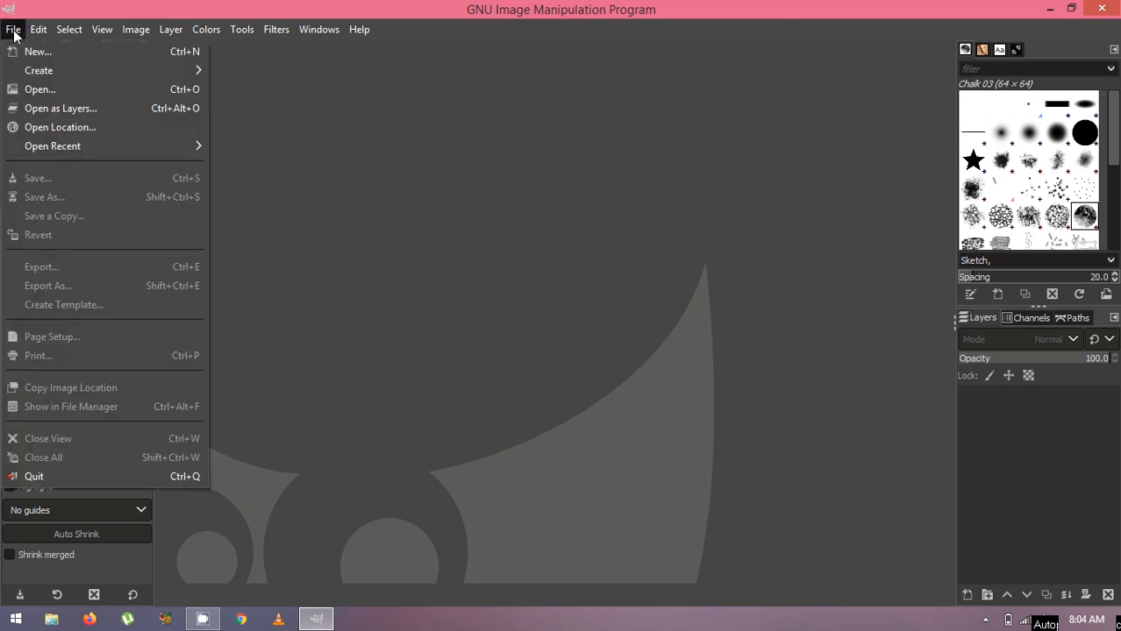
click(45, 85)
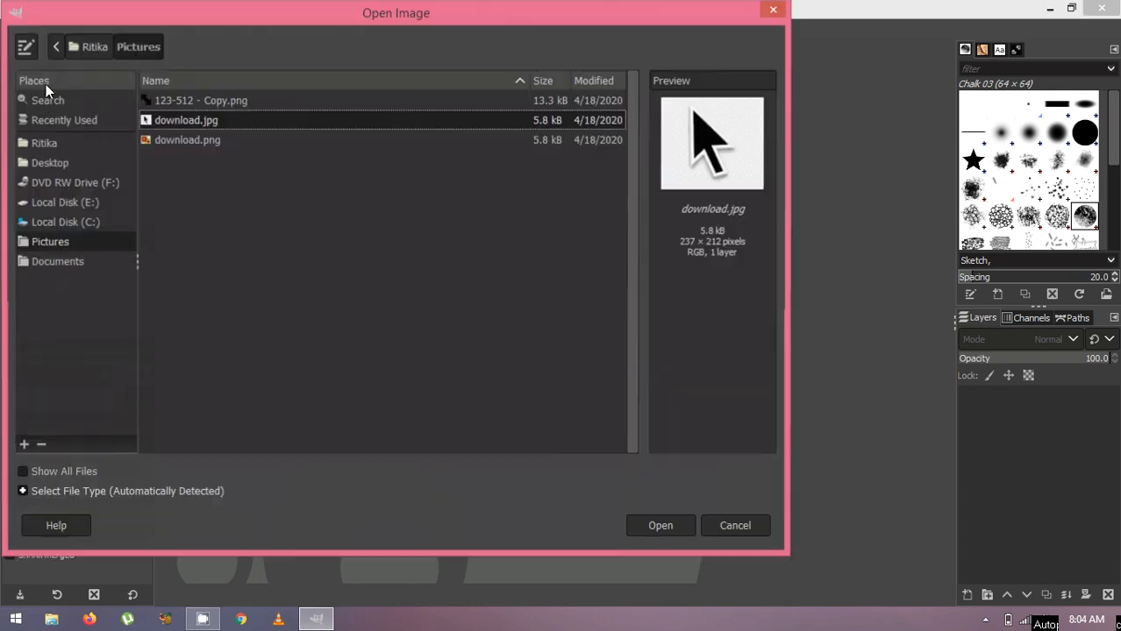
click(202, 123)
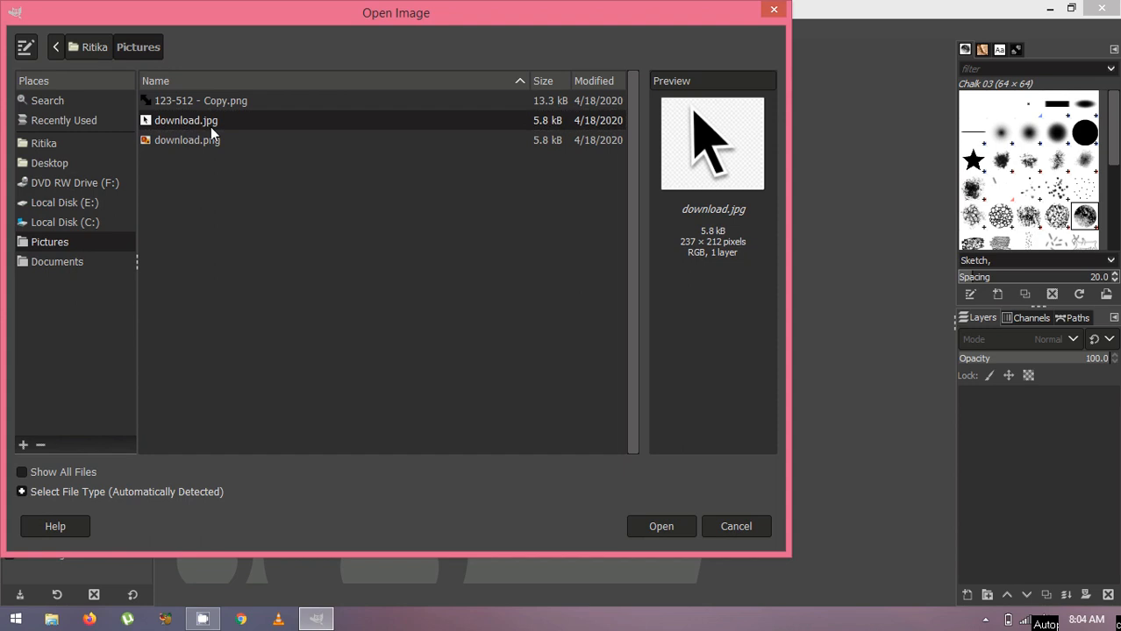
click(651, 530)
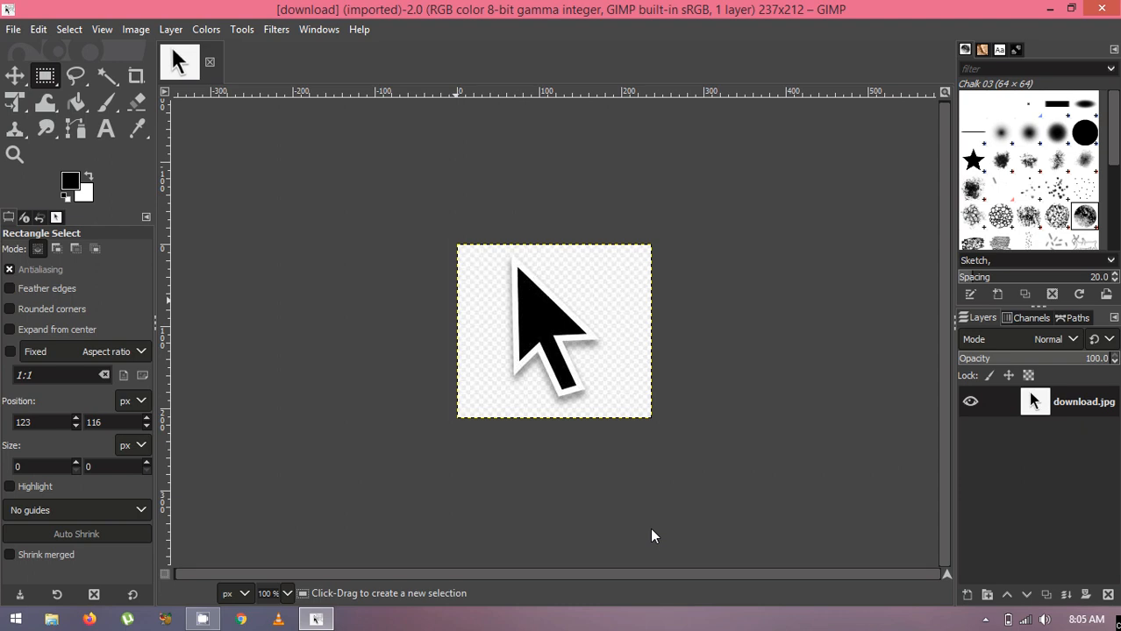
Magnify the arrow to 400% with the Zoom tool and examine its upper part
click(24, 162)
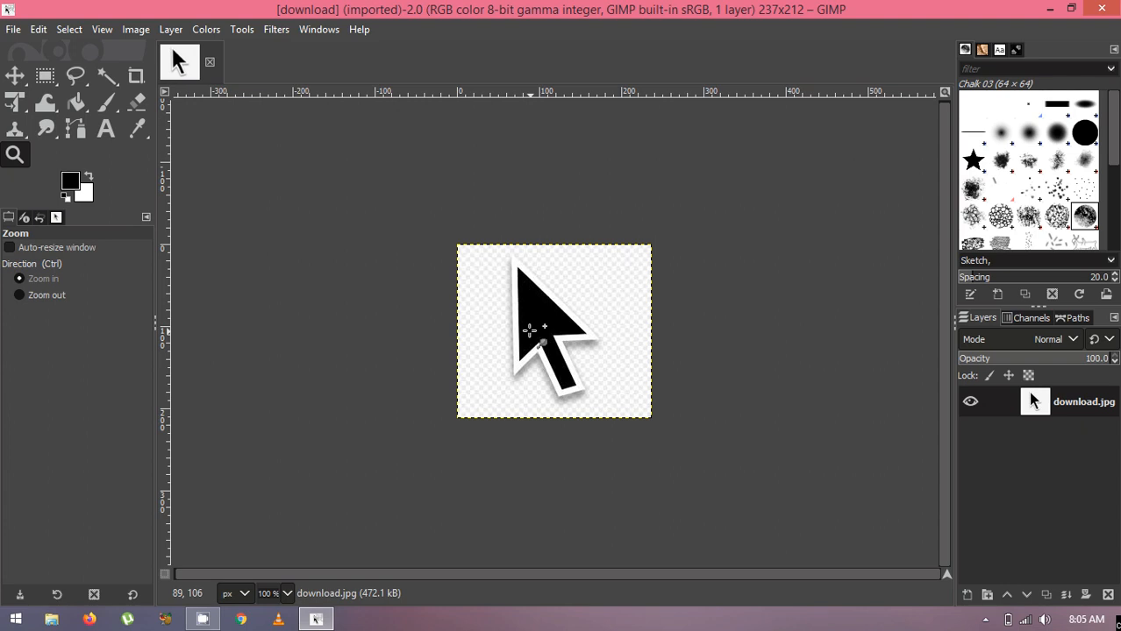
click(530, 330)
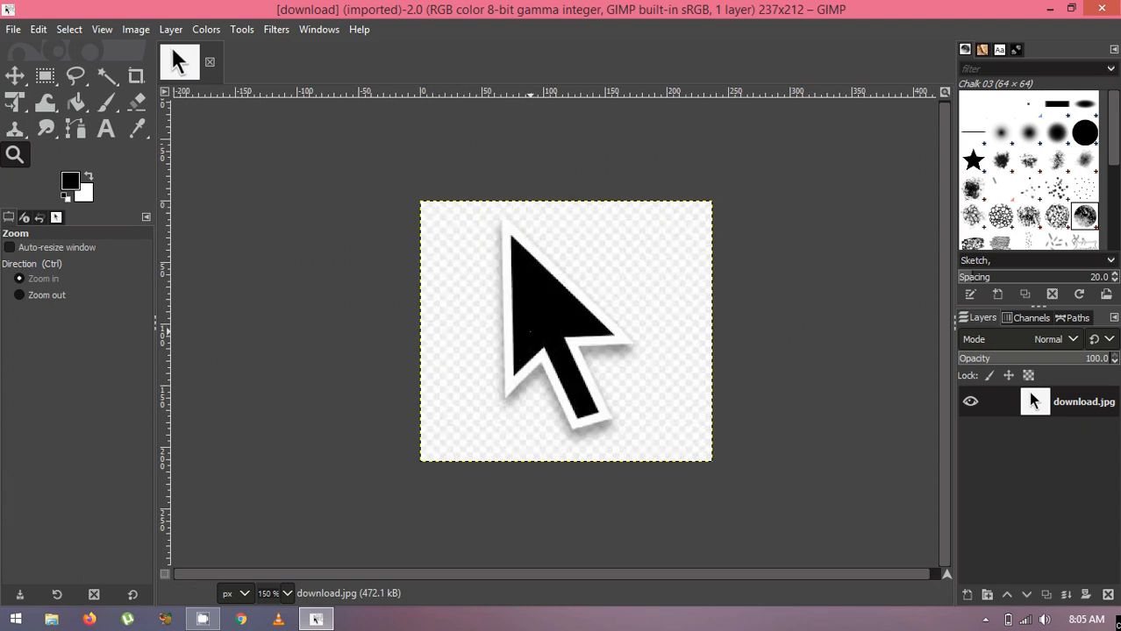
click(530, 330)
click(530, 330)
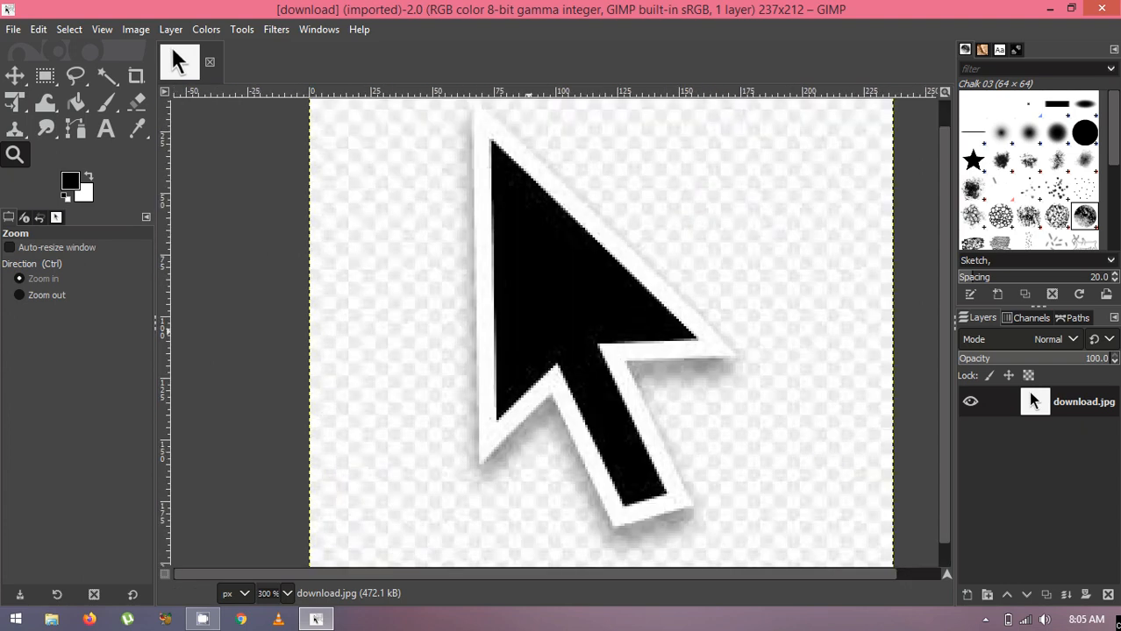
click(530, 330)
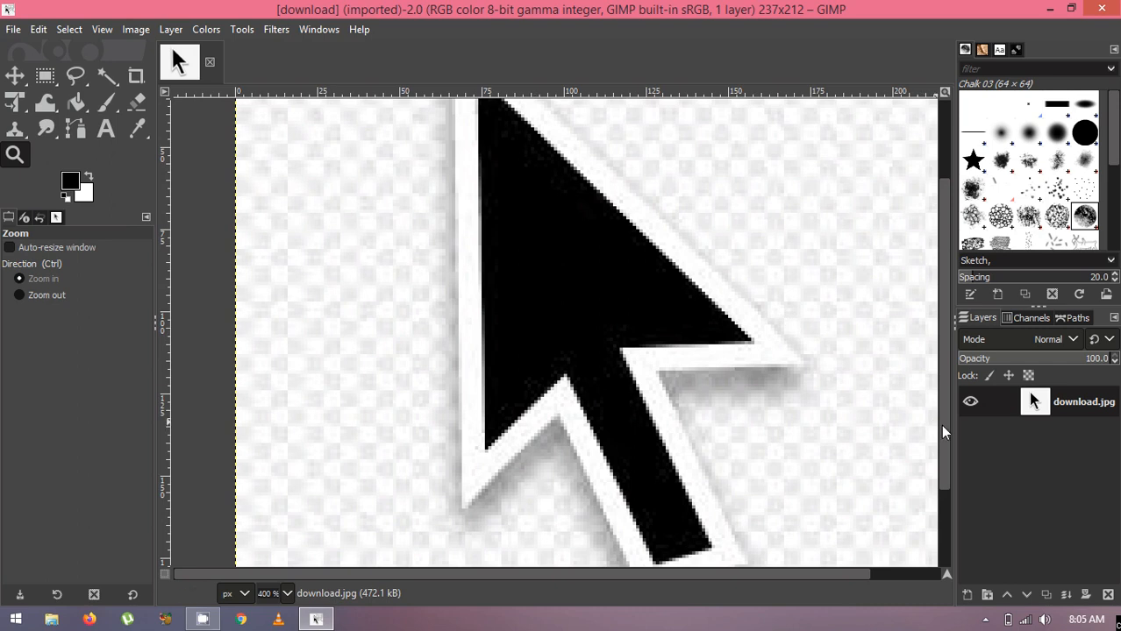
drag(940, 424, 945, 349)
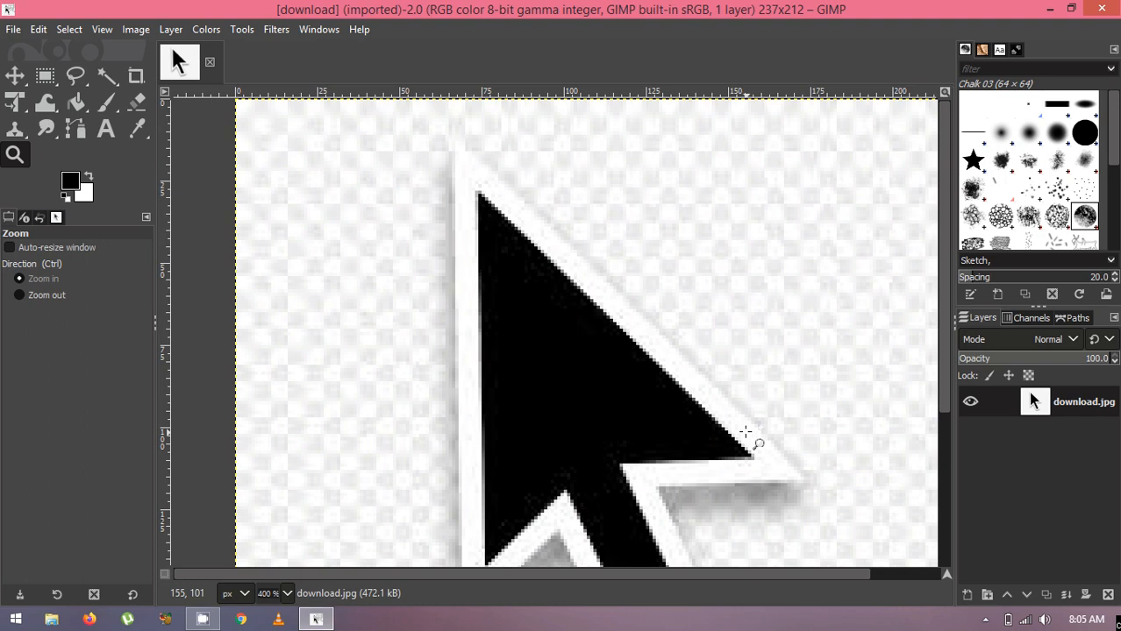
Zoom out to 50% to view the whole image at reduced size
key(ctrl)
ctrl+click(746, 433)
ctrl+click(747, 434)
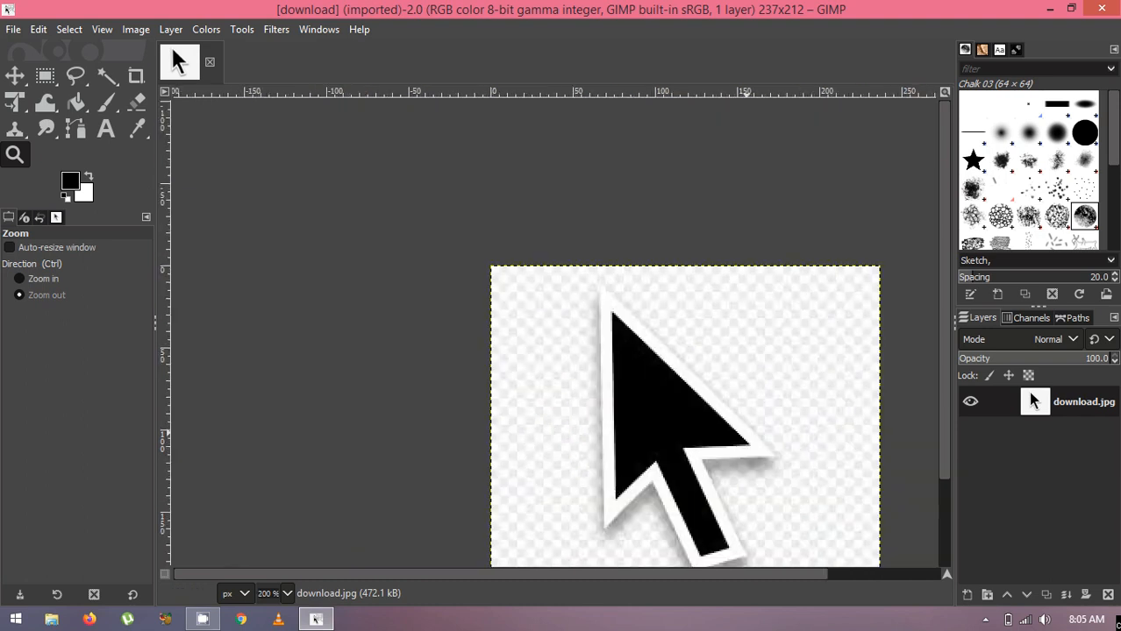
ctrl+click(746, 433)
ctrl+click(747, 433)
ctrl+click(746, 434)
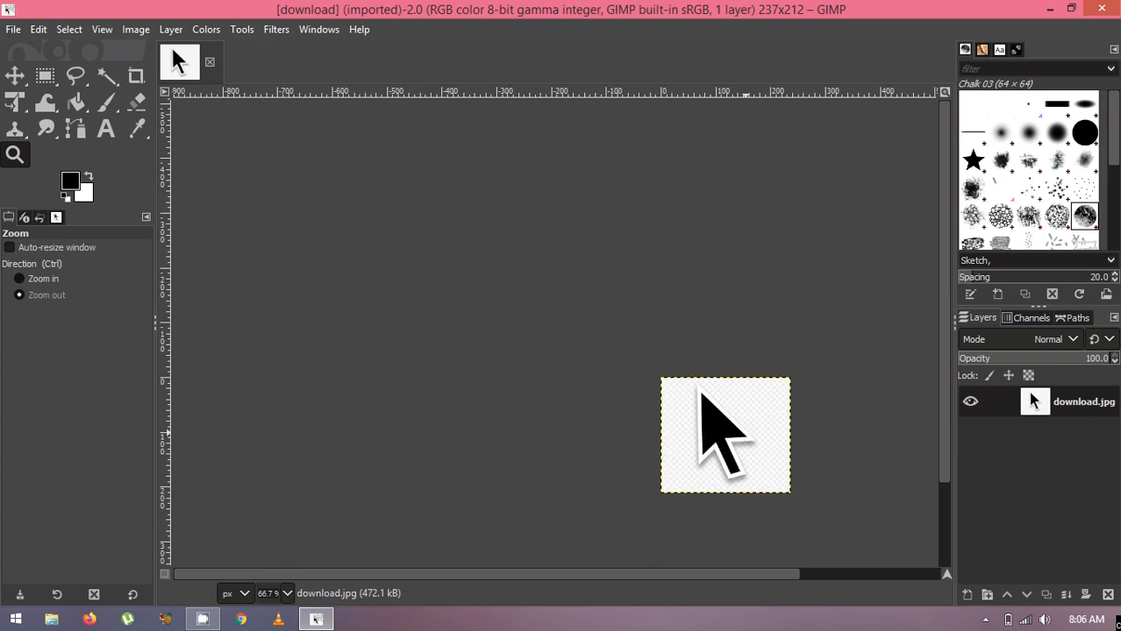
ctrl+click(747, 433)
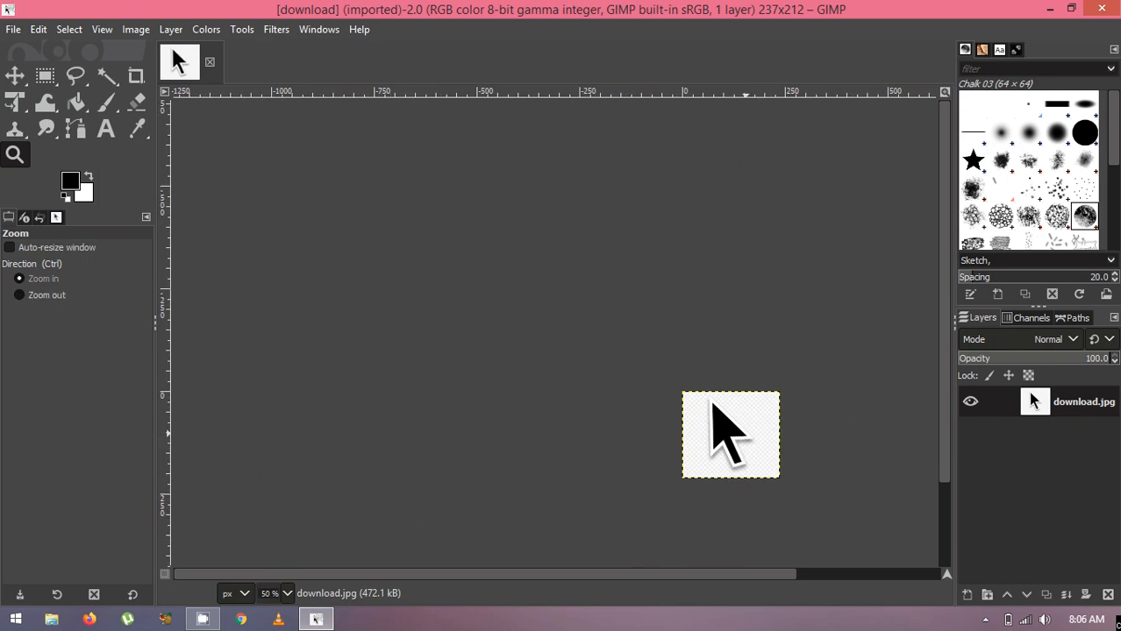
Bring the image back to the middle of the canvas and view it at 150%
click(747, 433)
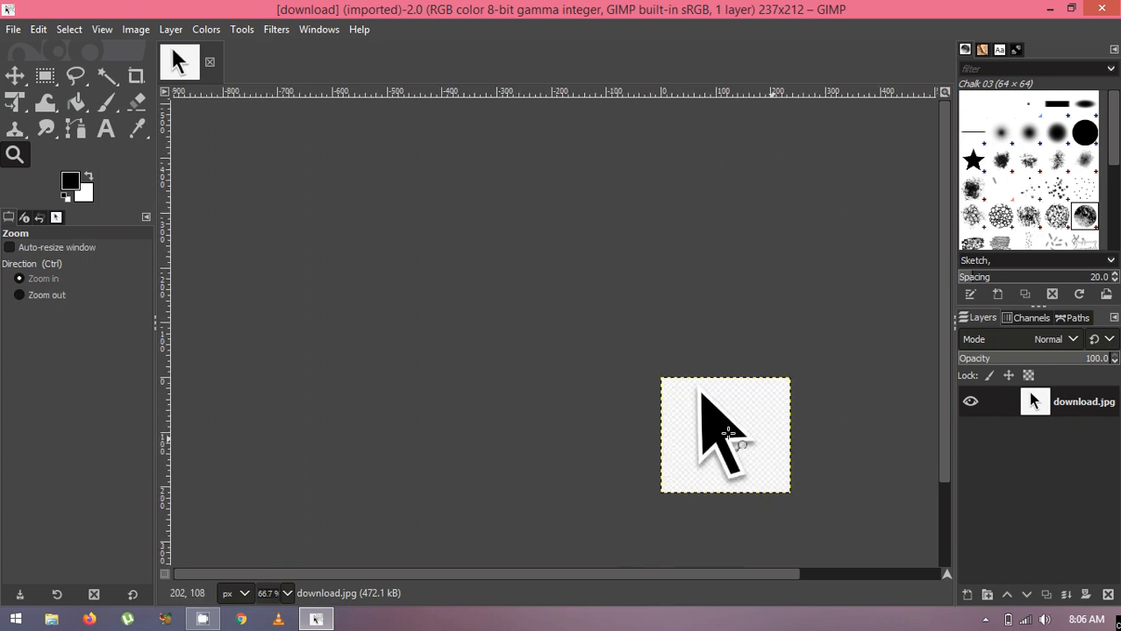
click(728, 432)
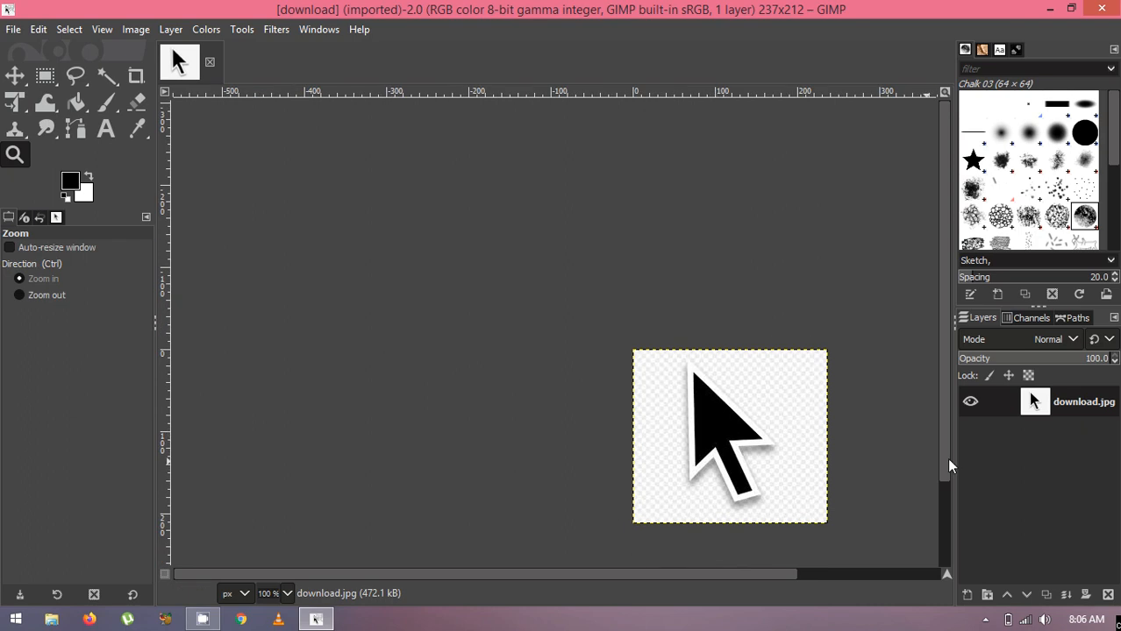
scroll(949, 463, down, 3)
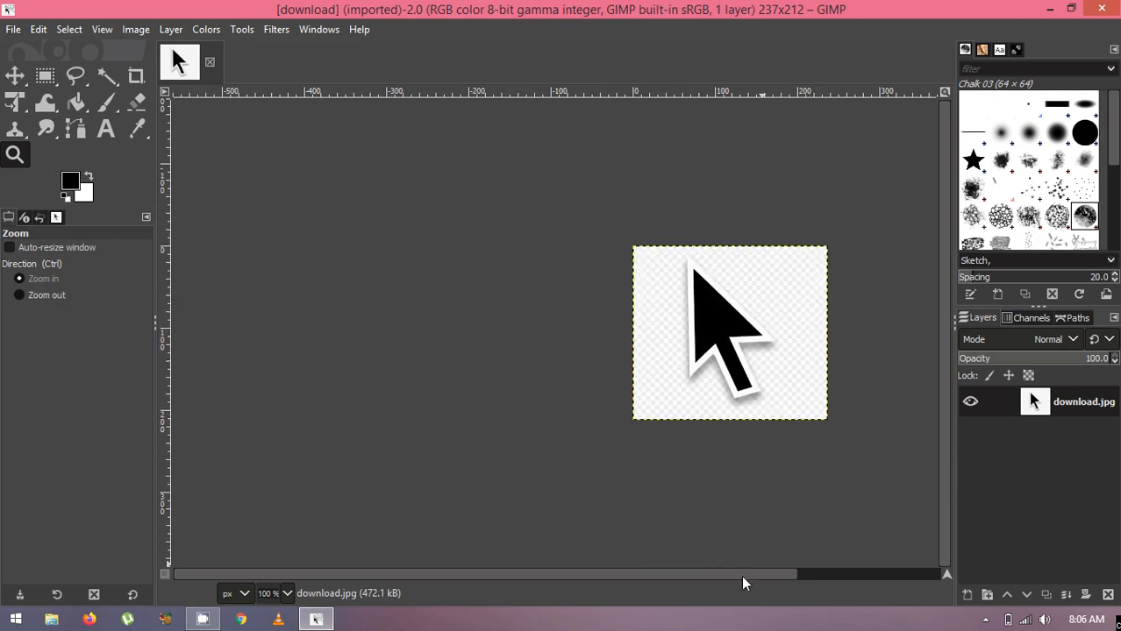
scroll(770, 570, right, 5)
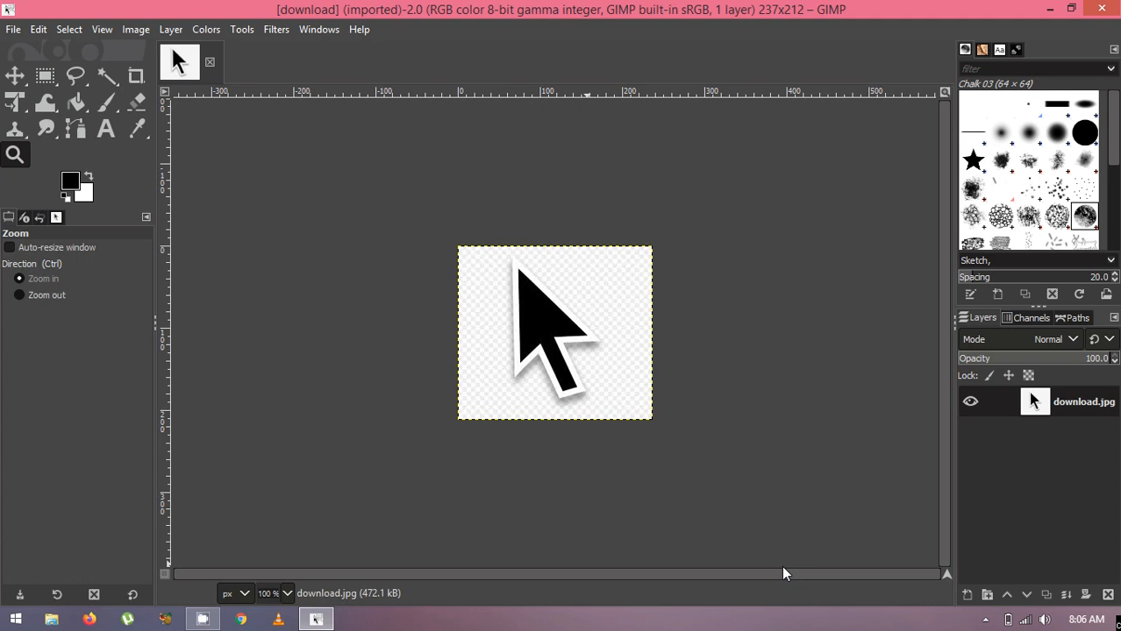
click(520, 303)
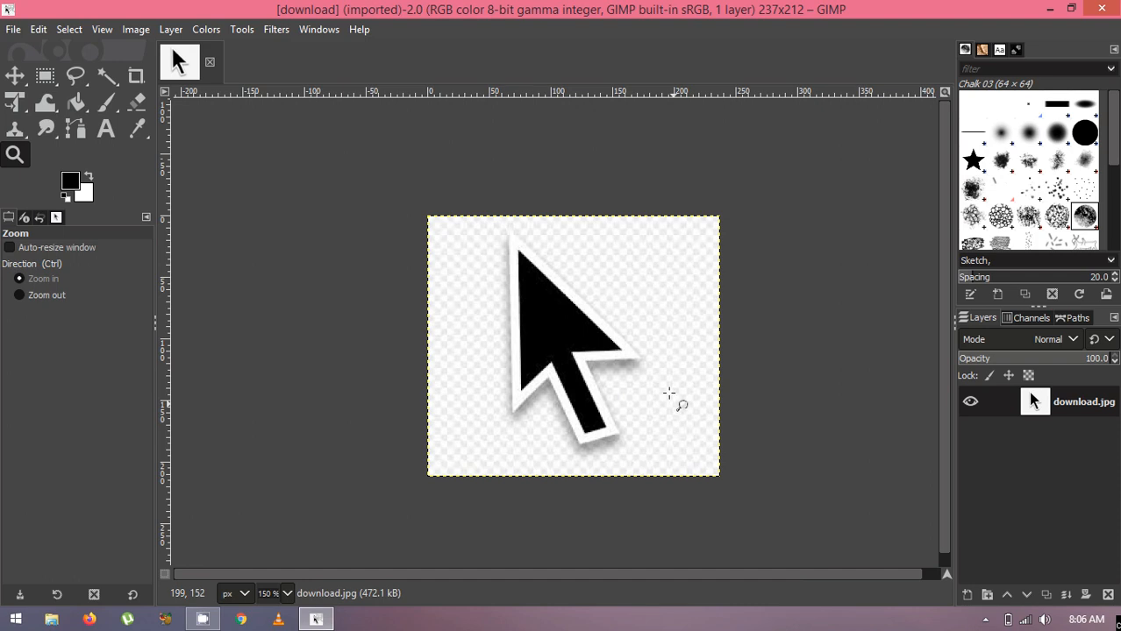
Crop the image around the arrow to 191 × 190 px, starting at position 23, 8
click(135, 78)
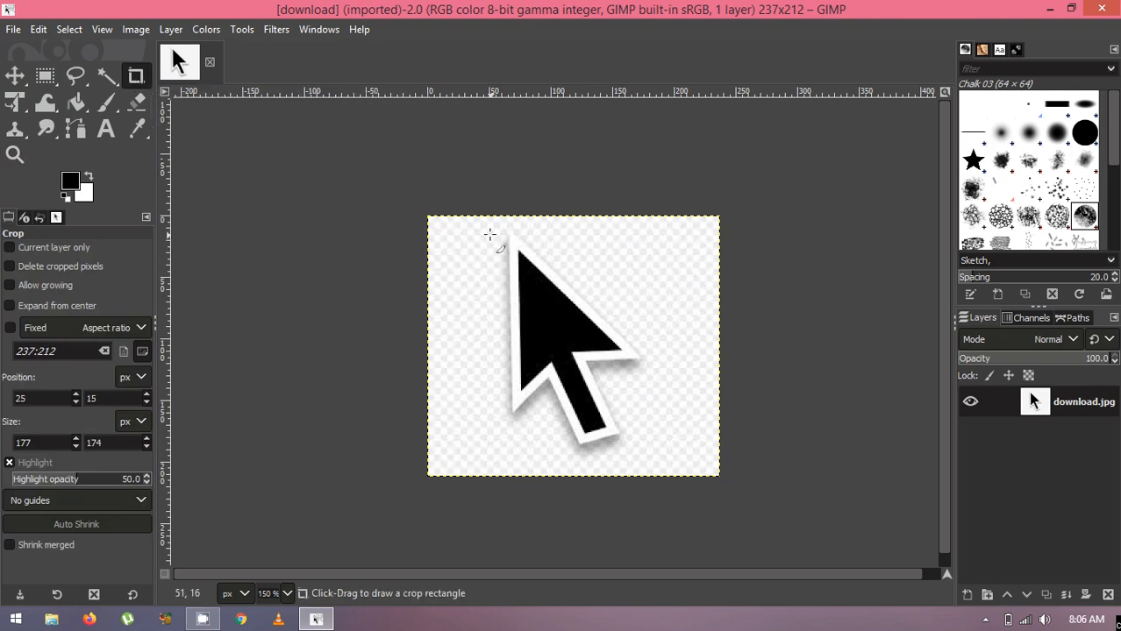
drag(459, 225, 691, 456)
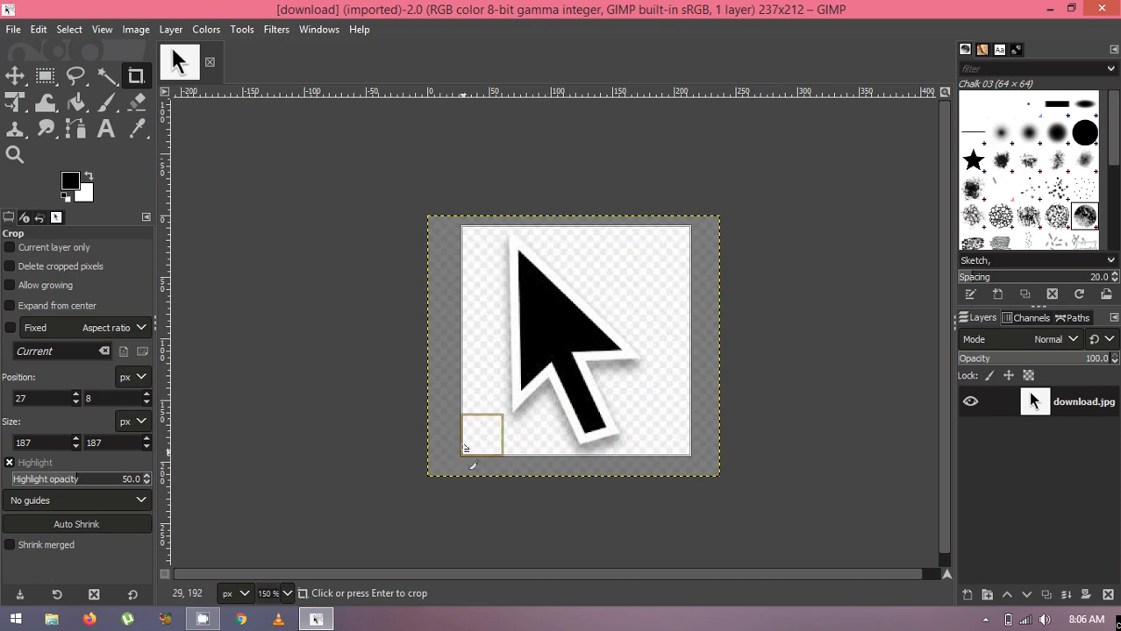
mouse_move(471, 448)
mouse_down()
mouse_move(481, 420)
mouse_move(514, 394)
mouse_move(485, 459)
mouse_move(466, 451)
mouse_up()
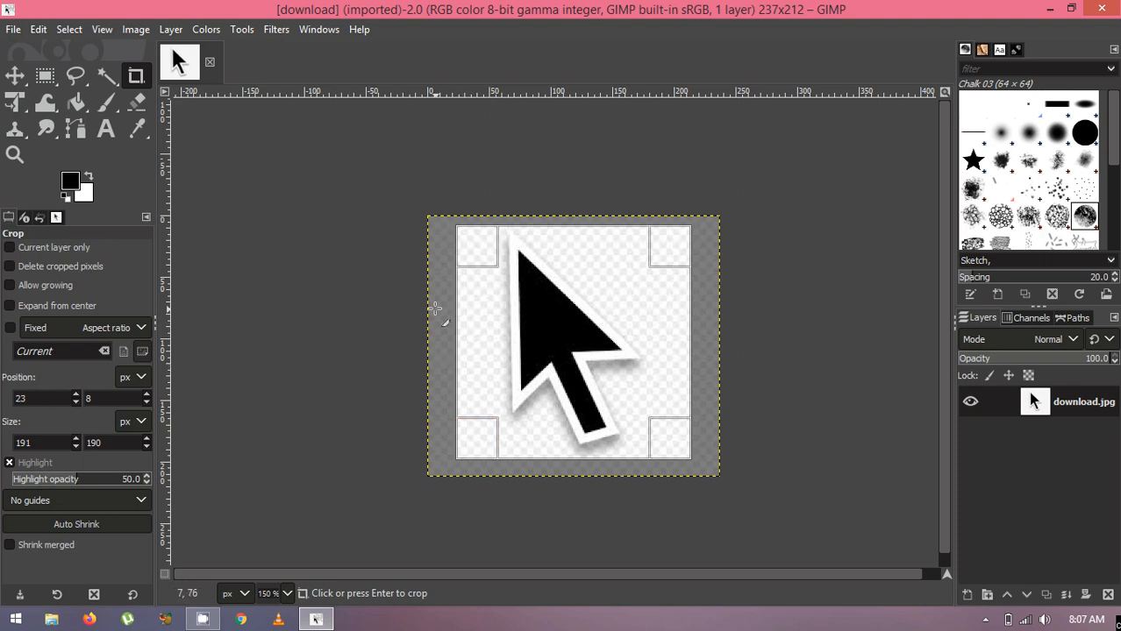
click(585, 364)
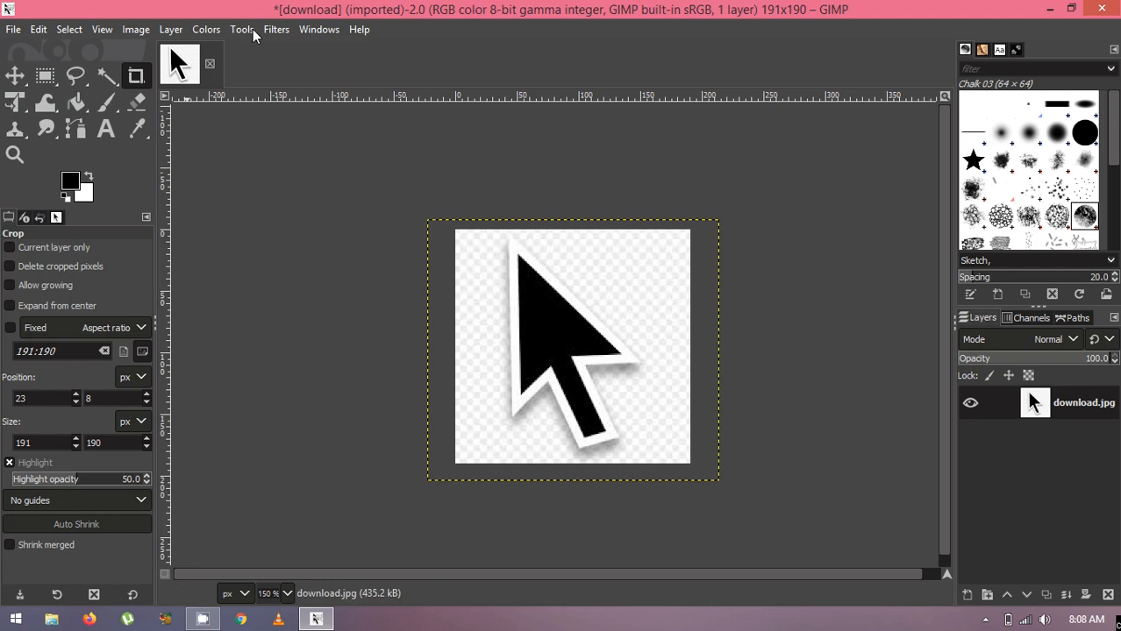
Select the arrow's black fill with the Fuzzy Select tool and clear the selection again
click(105, 79)
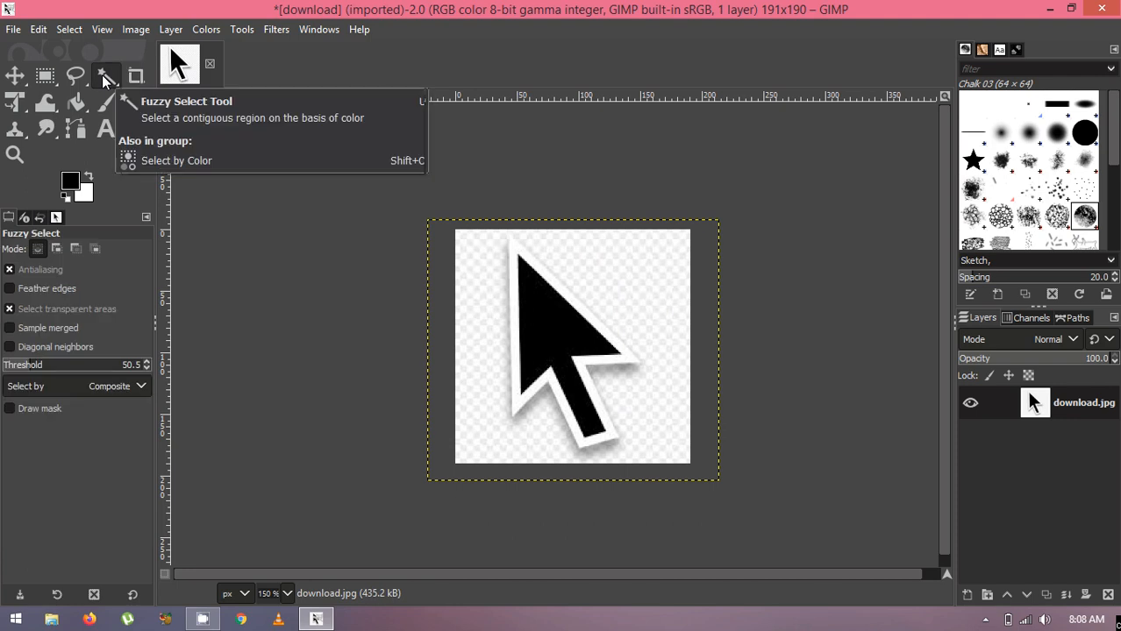
click(244, 31)
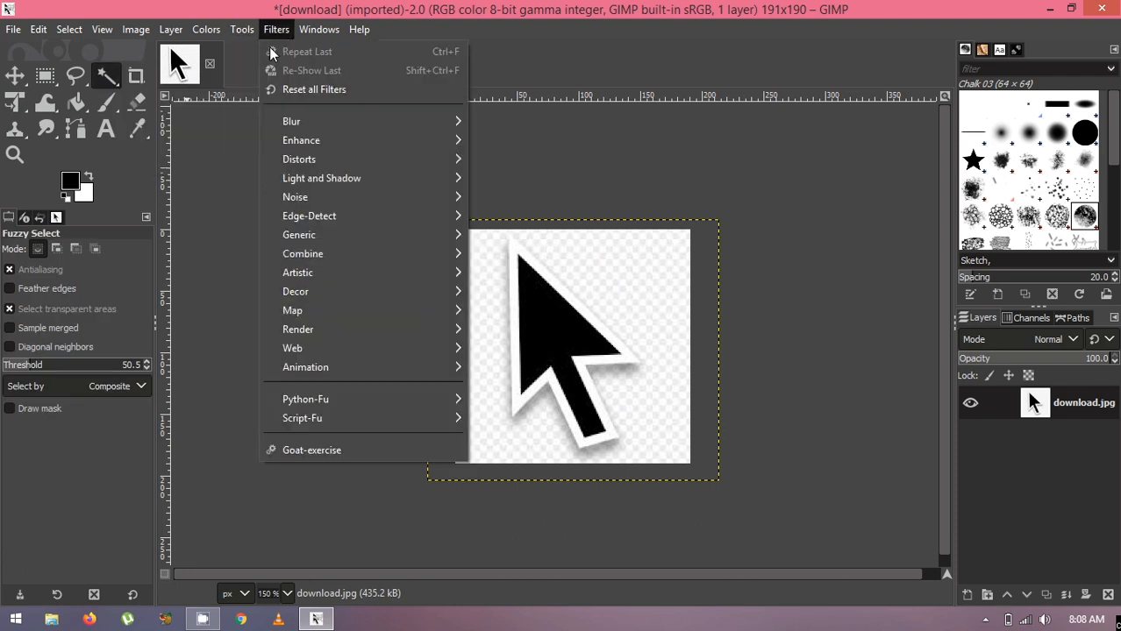
mouse_move(252, 52)
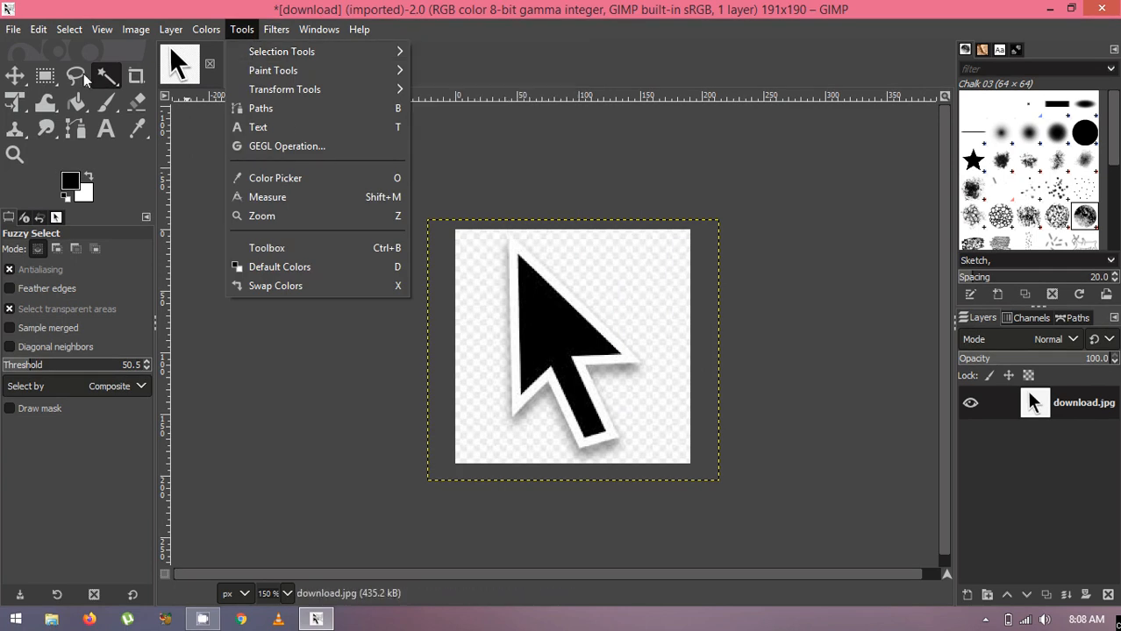
click(110, 79)
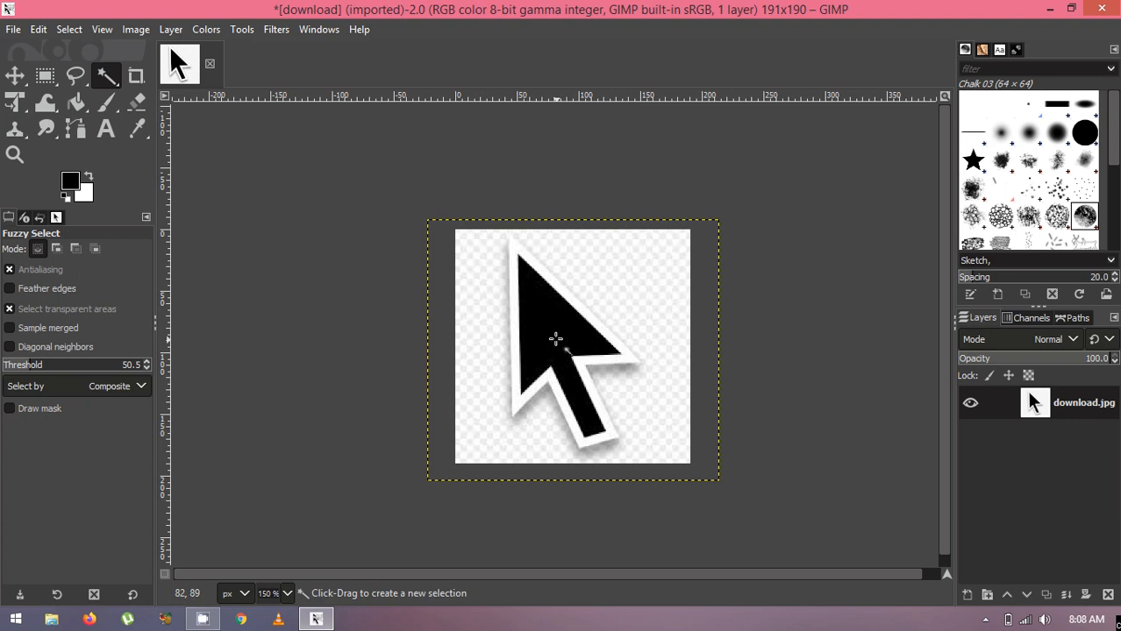
click(555, 338)
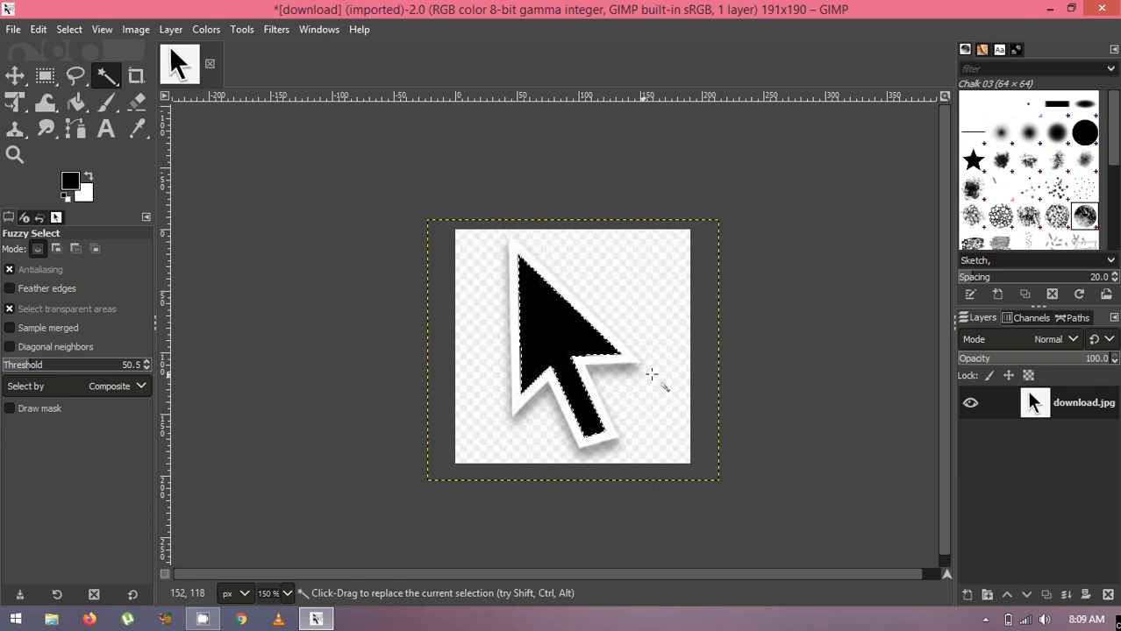
click(737, 405)
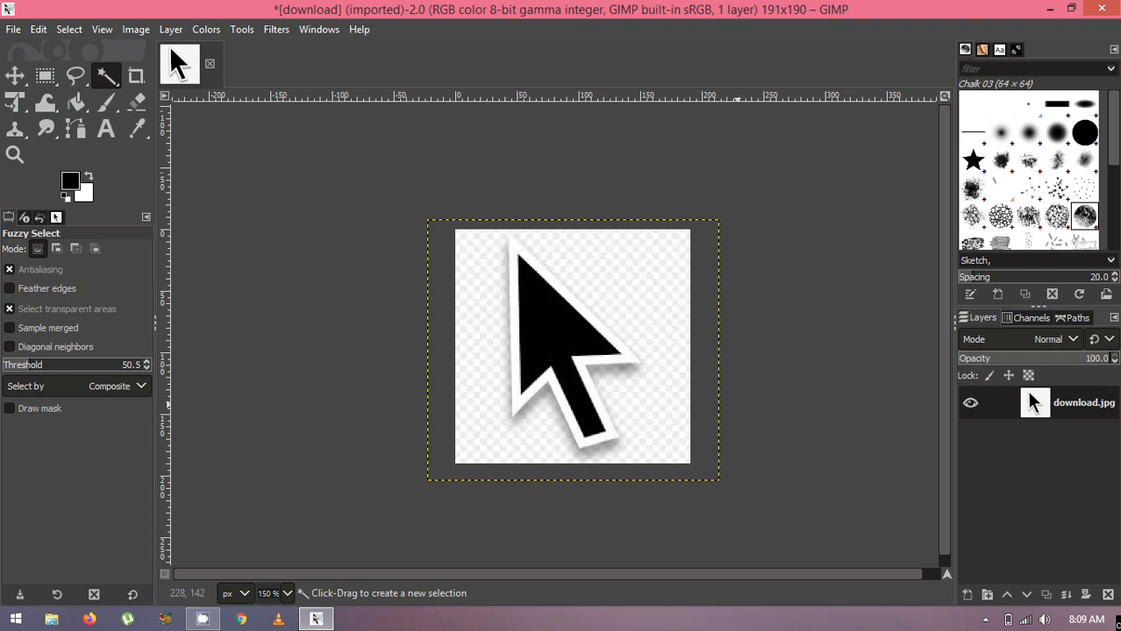
Draw a rectangular selection of about 150 × 177 px around the arrow, starting near position 21, 5
click(242, 29)
click(242, 28)
click(244, 31)
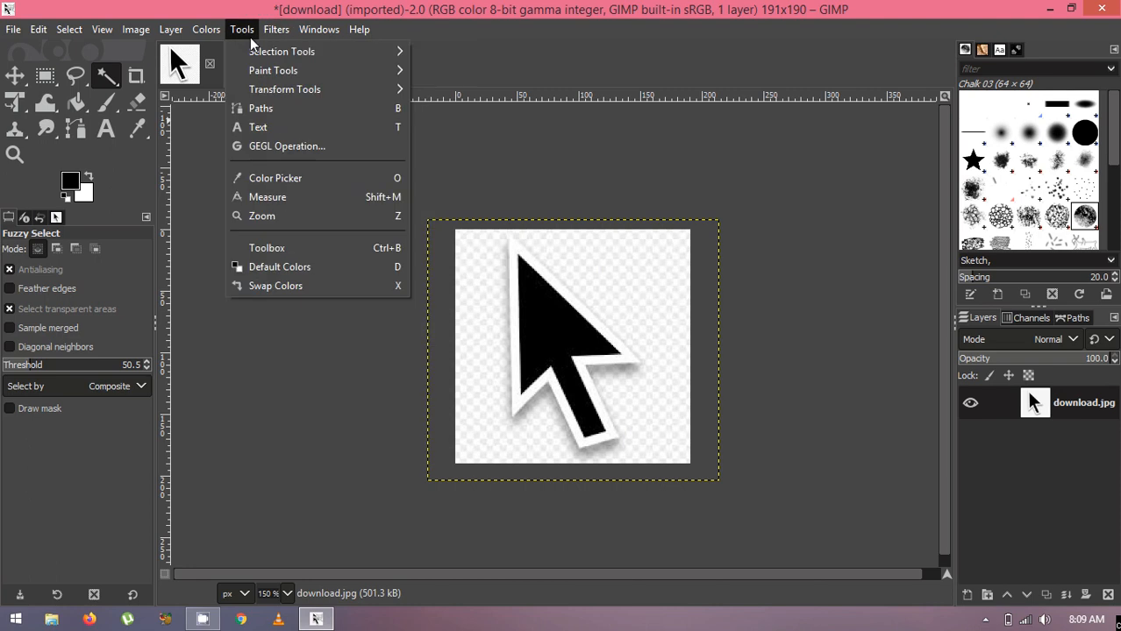
mouse_move(263, 52)
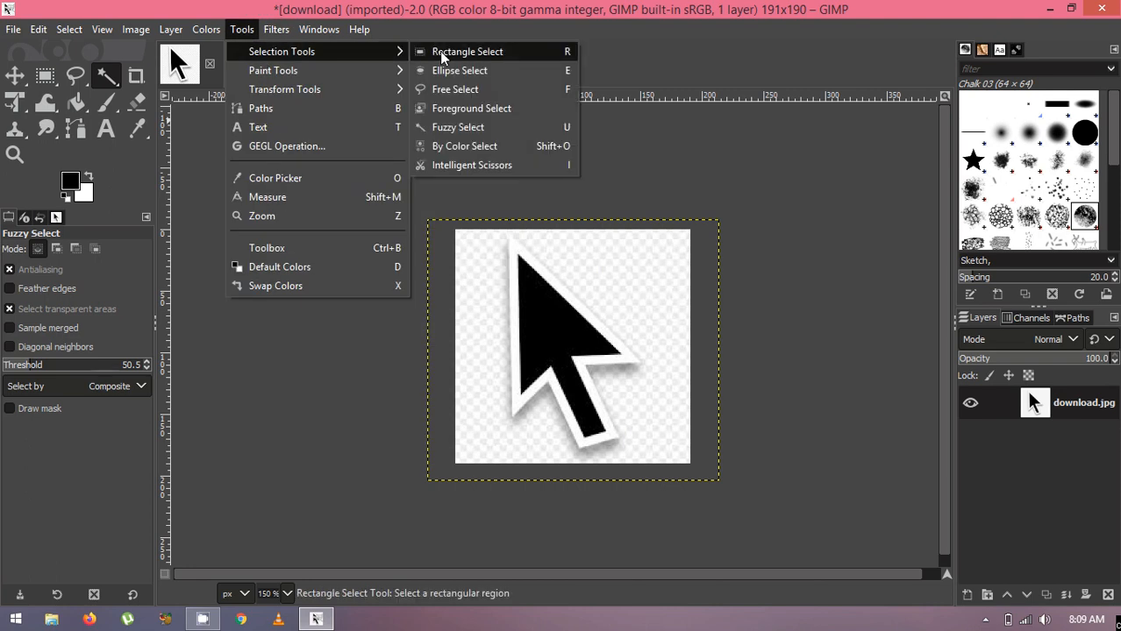
click(442, 53)
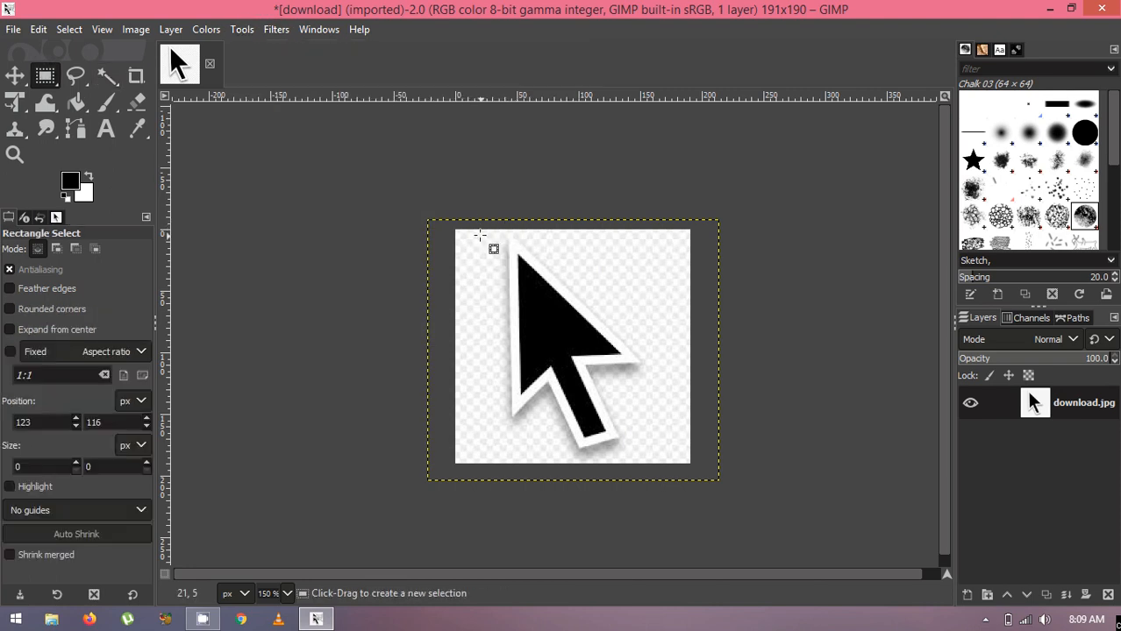
drag(481, 236, 664, 453)
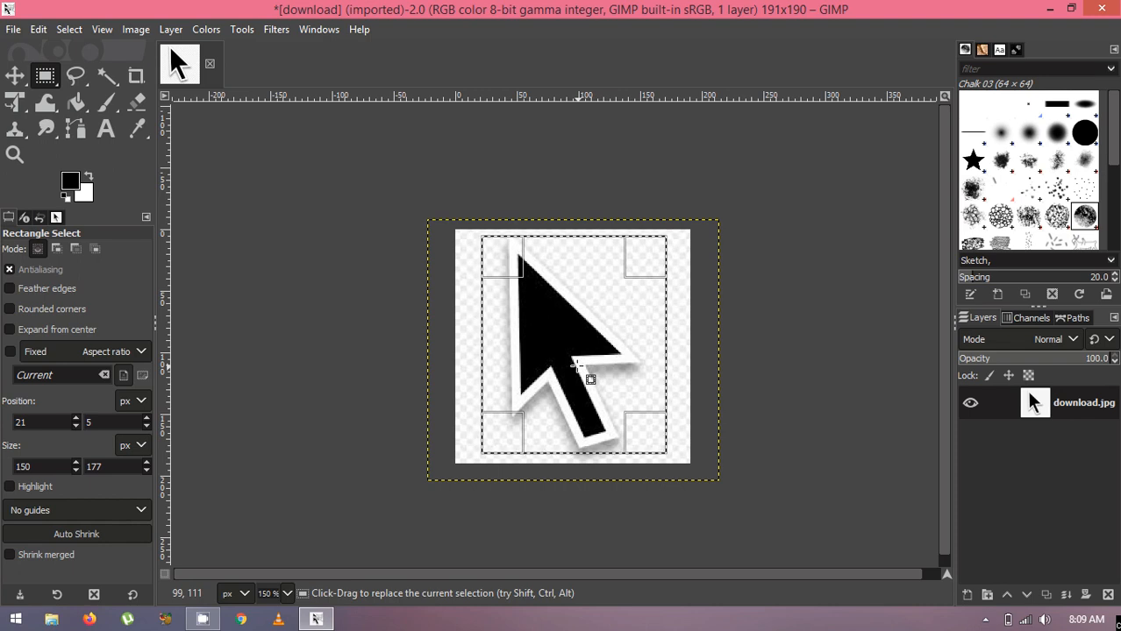
click(986, 620)
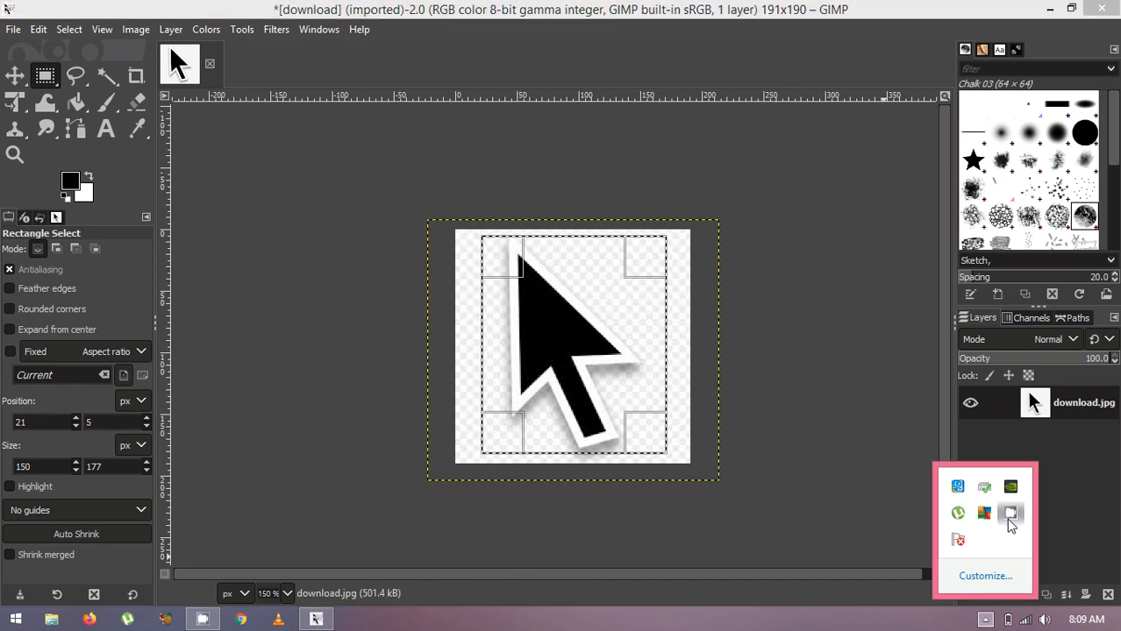